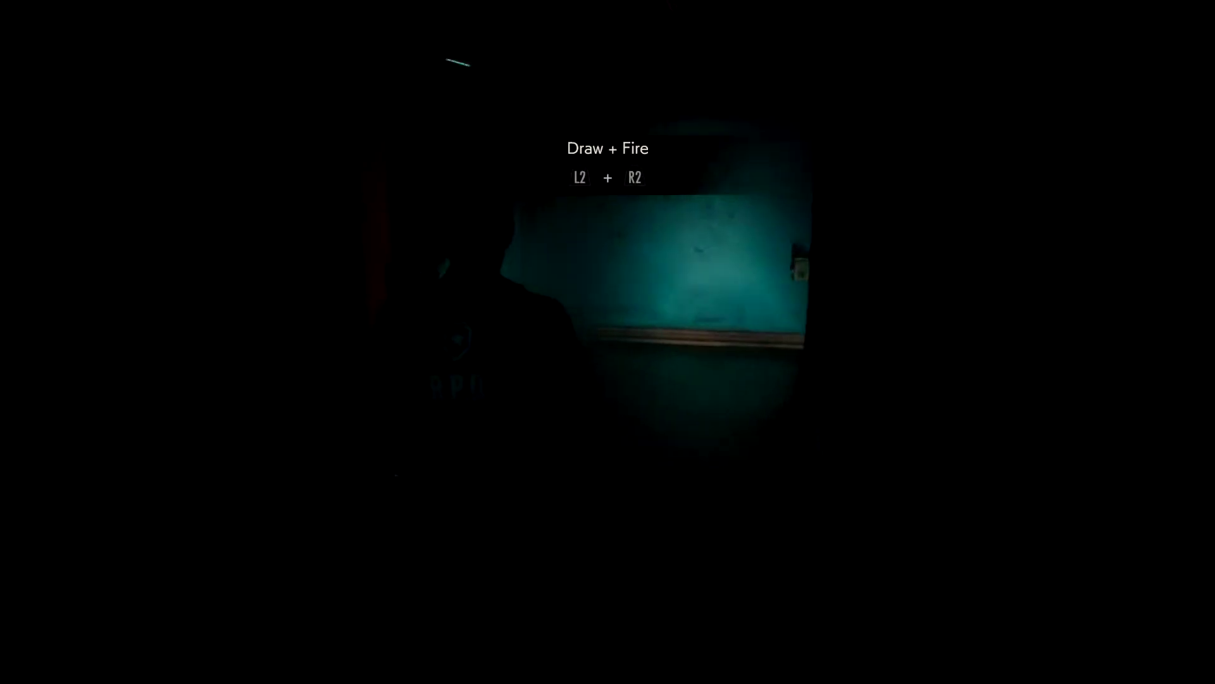
pyautogui.press('w')
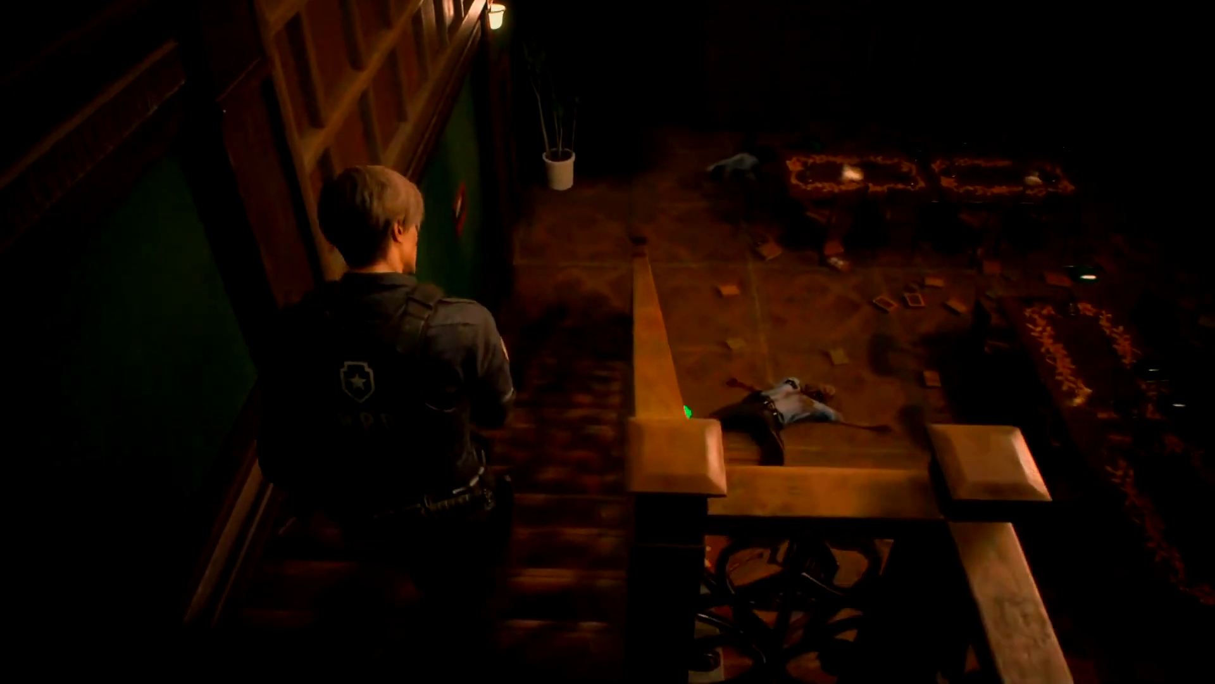
pyautogui.rightClick(608, 342)
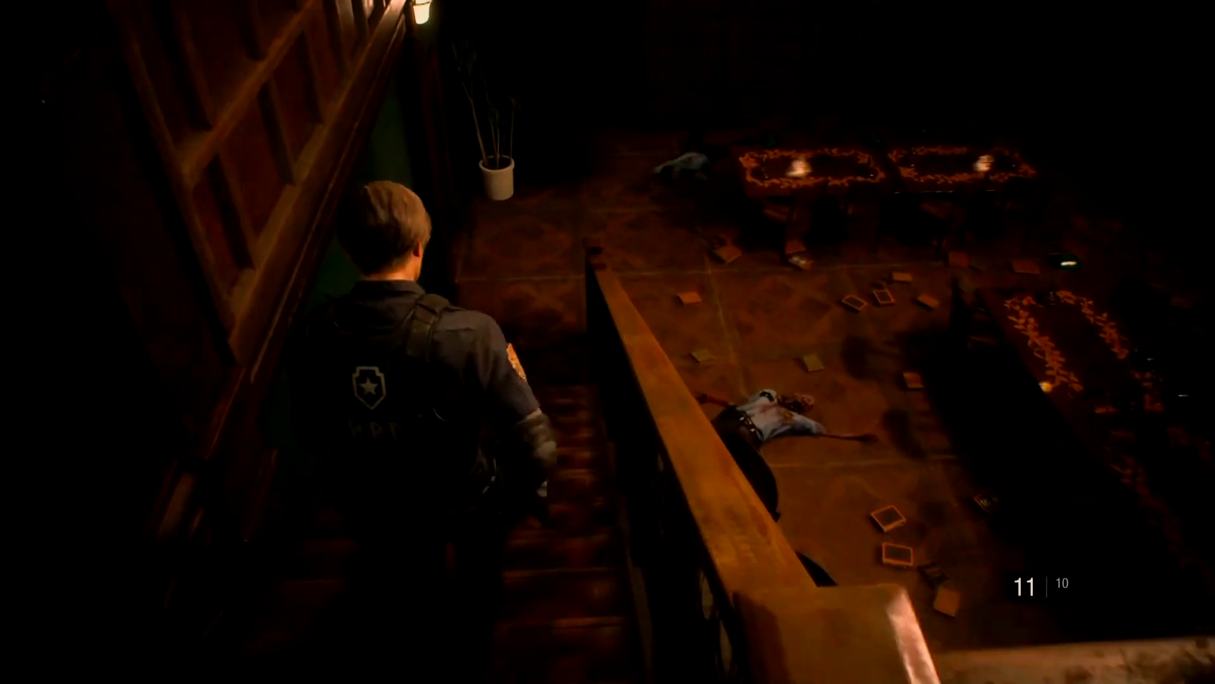